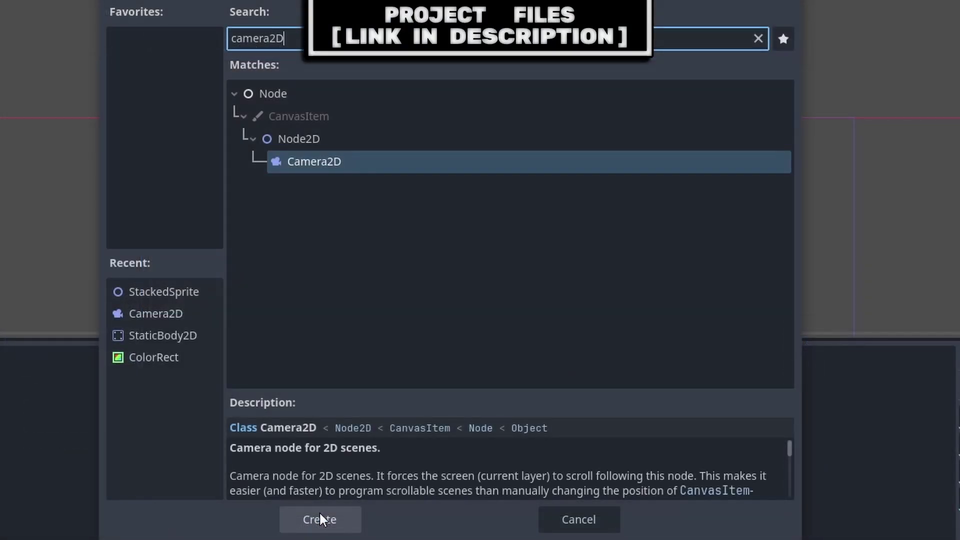
Rename the Camera2D root to StackCamera2D and save the scene as stack_camera_2d.tscn
click(319, 511)
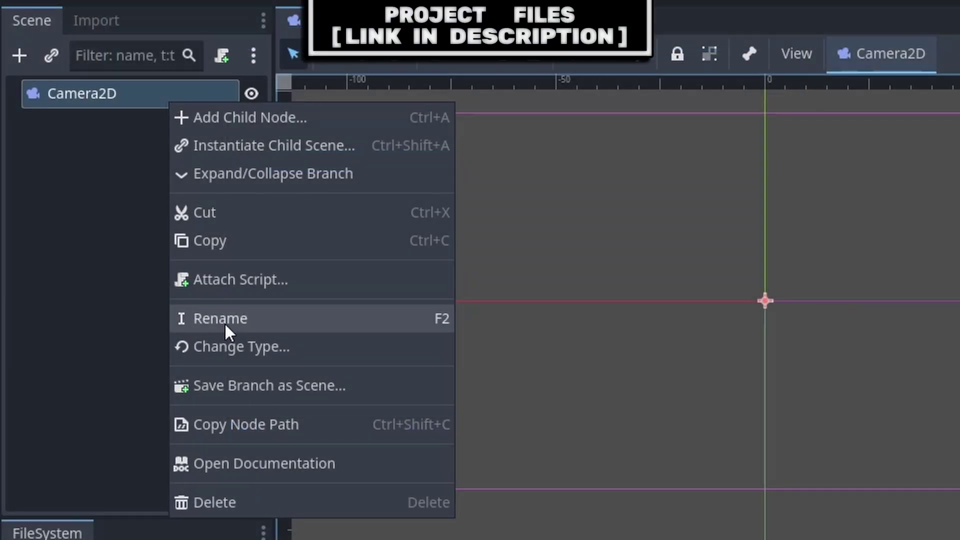
click(225, 323)
text(StackCamera2D)
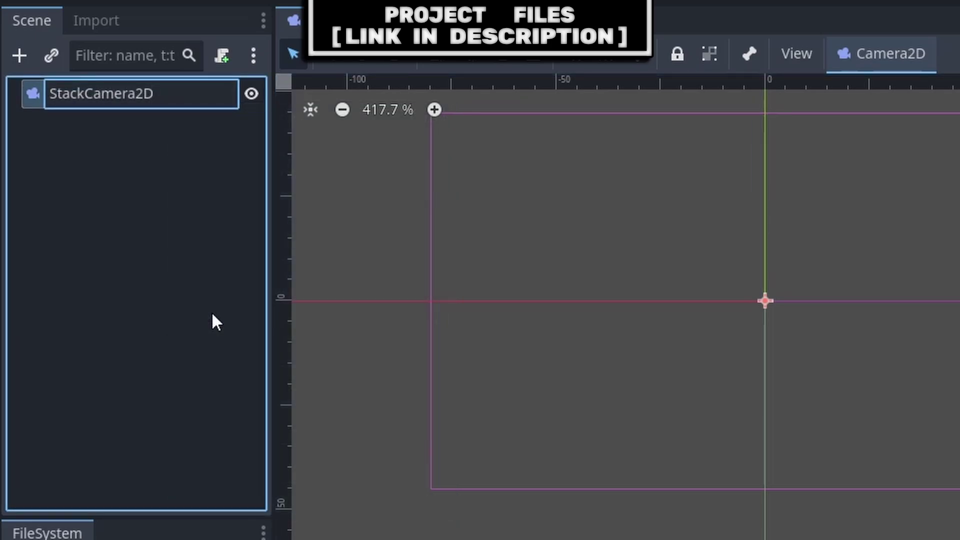
key(Return)
click(30, 19)
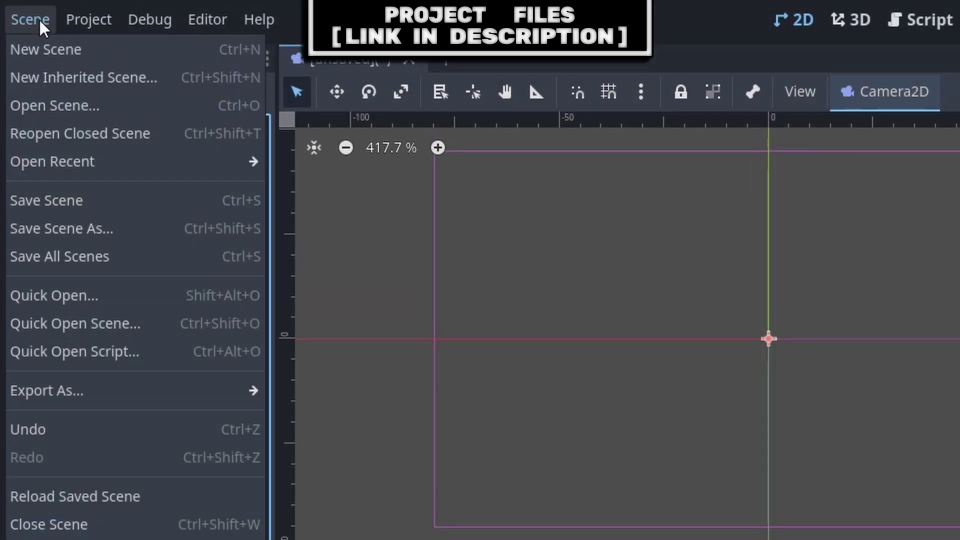
click(98, 228)
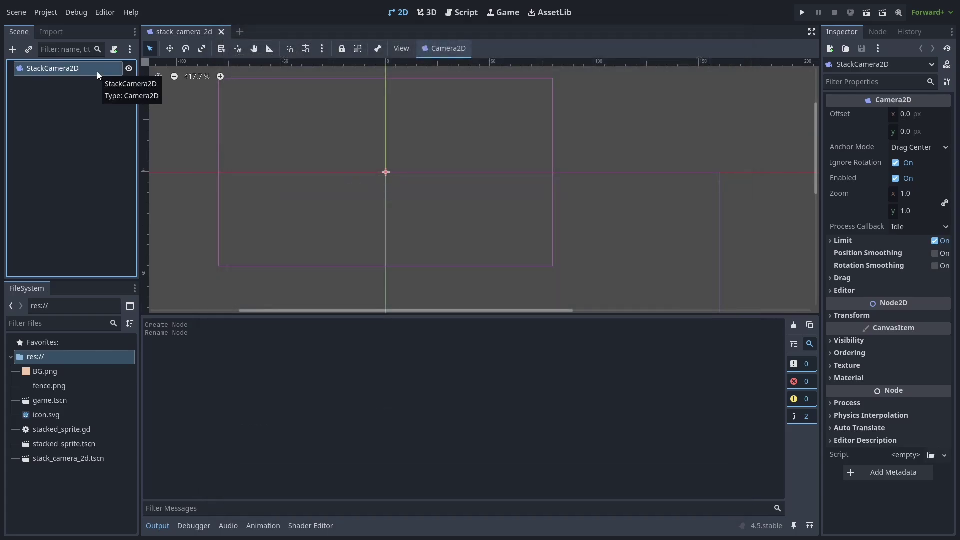
Attach a script with class_name StackCamera2D and movement_speed and rotation_speed constants
click(114, 49)
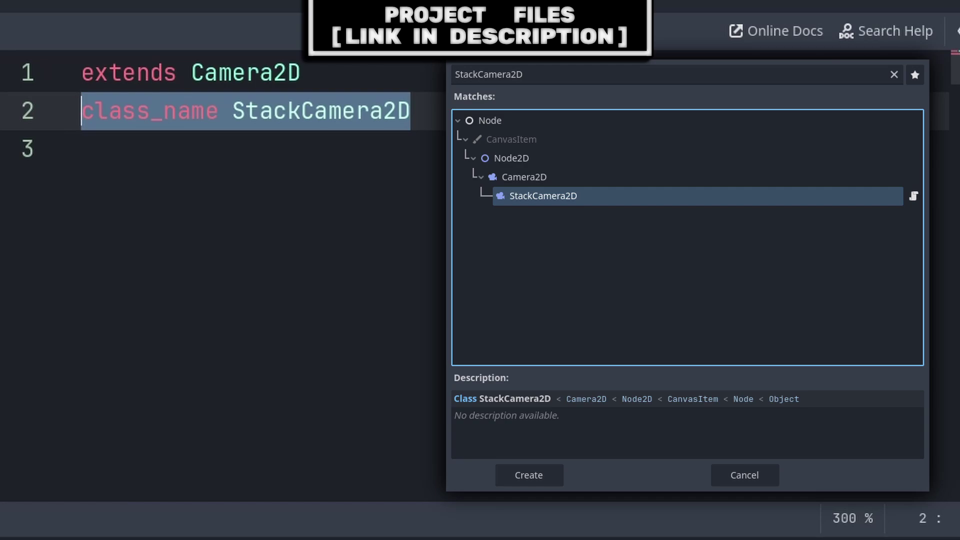
double_click(321, 111)
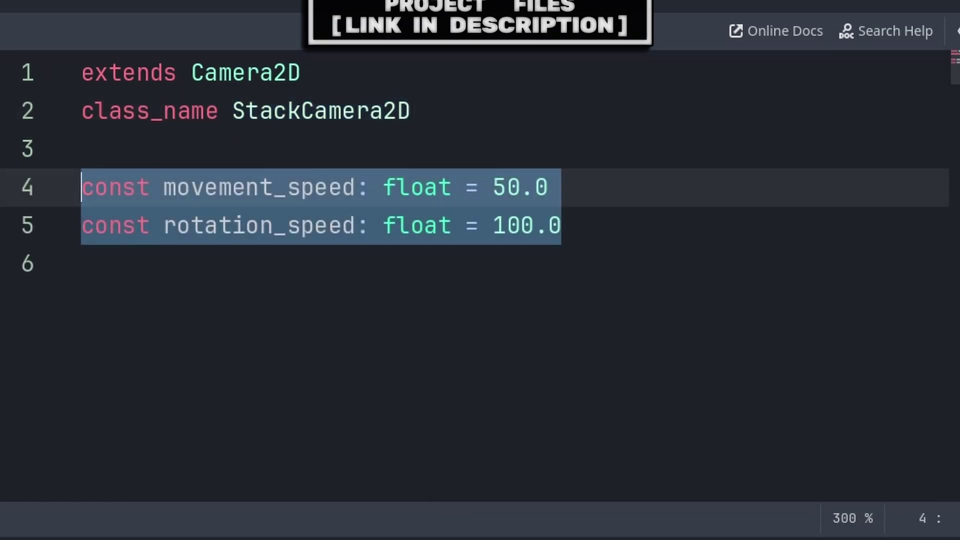
double_click(259, 187)
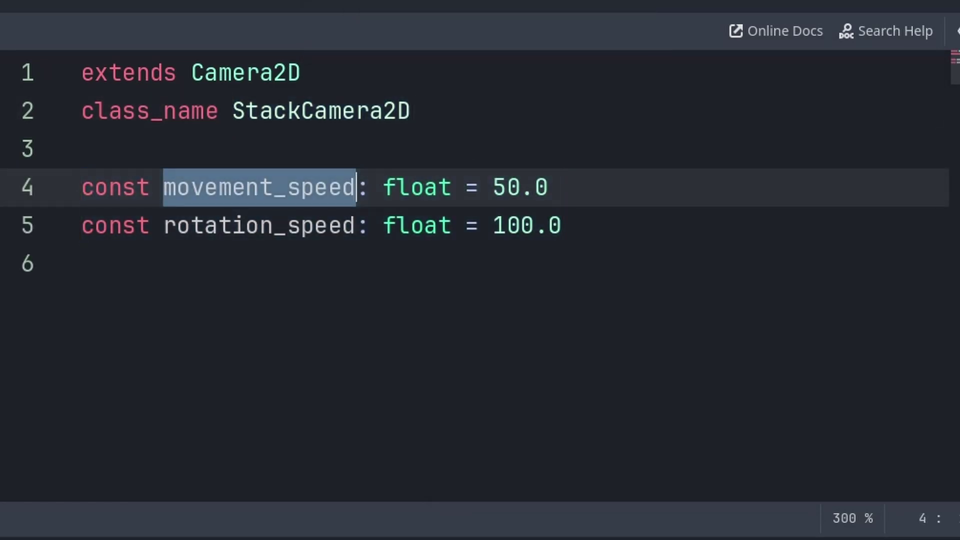
double_click(259, 225)
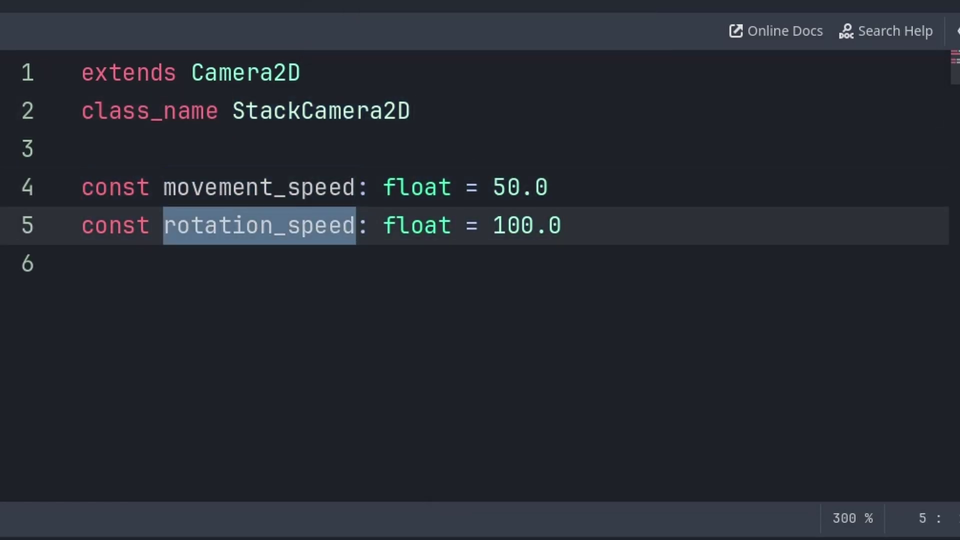
double_click(115, 187)
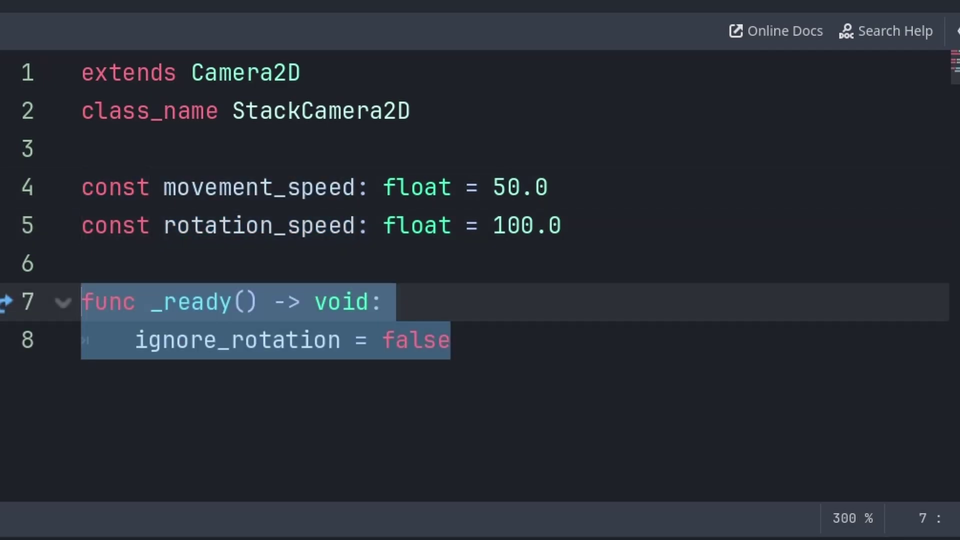
Build the movement input vector on line 14 with .normalized() and .rotated(rotation)
key(shift+Down)
key(shift+Home)
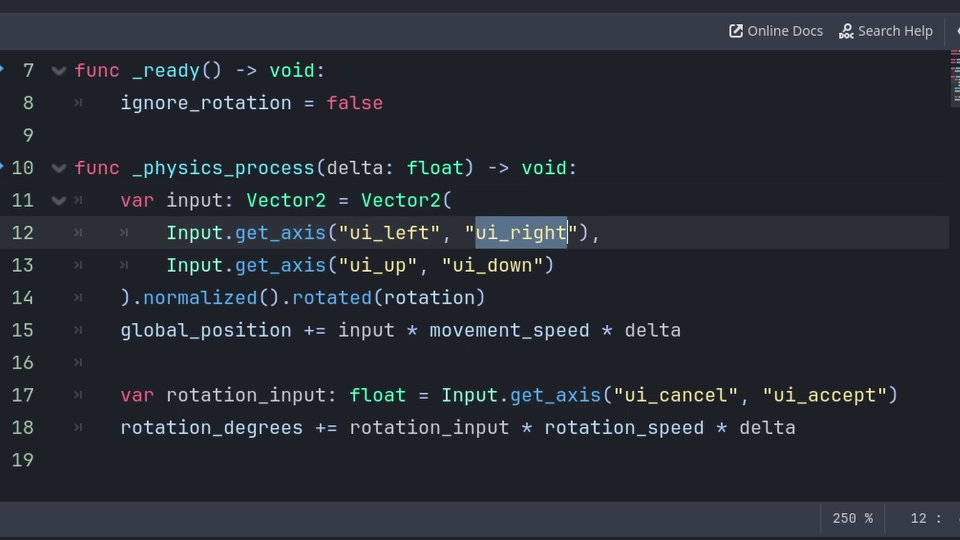
drag(132, 298, 280, 297)
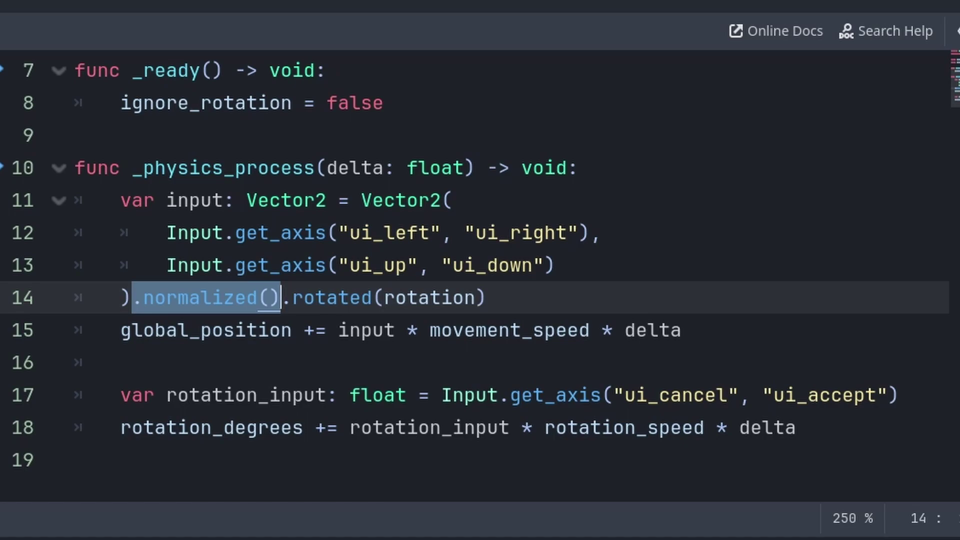
drag(486, 298, 281, 298)
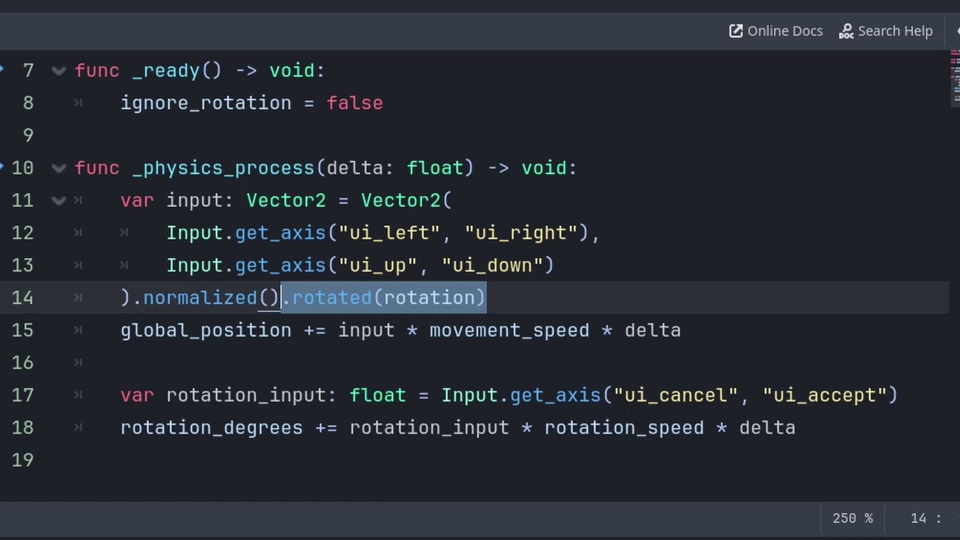
Make line 15 add input times movement_speed times delta to global_position
key(Down)
key(Home)
key(shift+End)
key(shift+ctrl+Left)
key(shift+ctrl+Left)
key(shift+ctrl+Left)
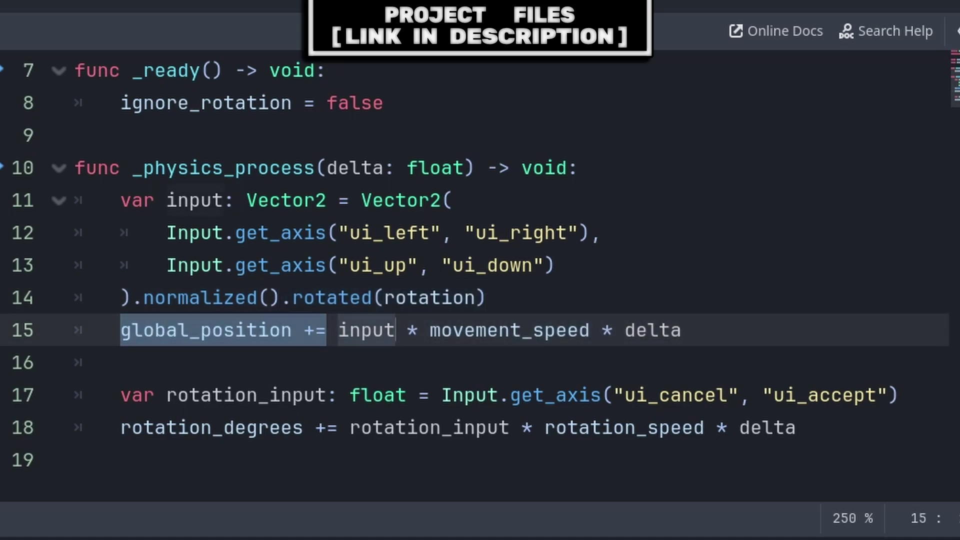
double_click(366, 330)
key(Right)
key(ctrl+Right)
key(ctrl+shift+Right)
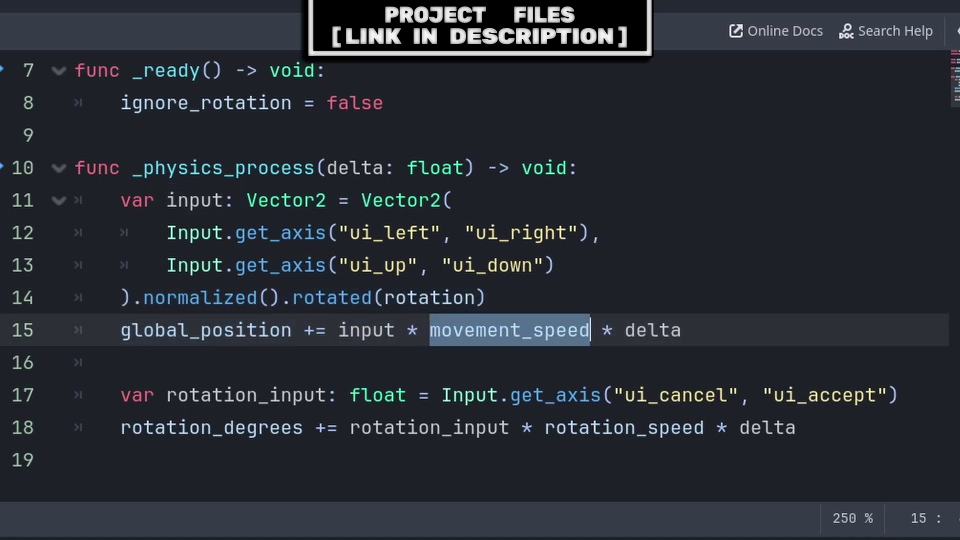
key(Right)
key(ctrl+Right)
key(ctrl+shift+Right)
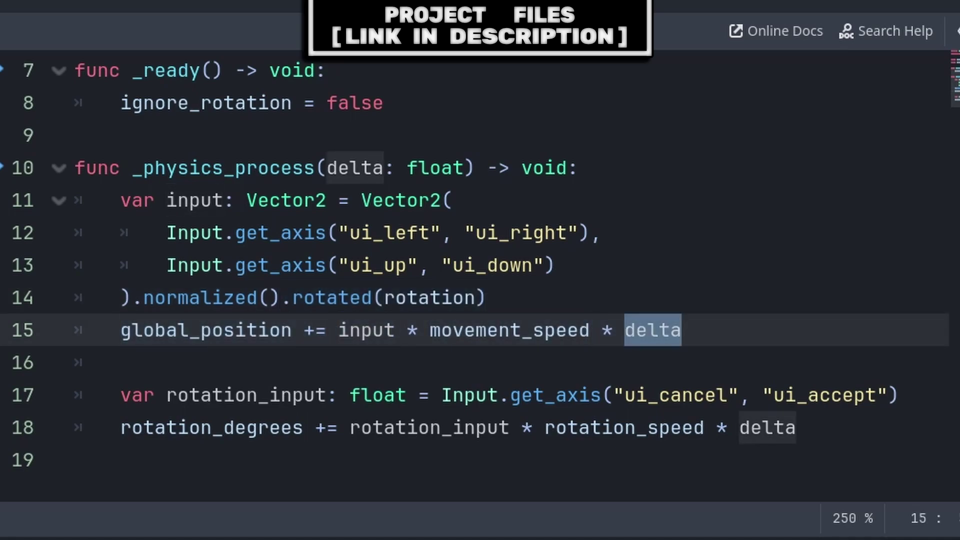
Review line 17, where var rotation_input reads the ui_cancel and ui_accept actions
key(Down)
key(Down)
key(Down)
key(End)
key(shift+Up)
key(shift+Home)
key(shift+Home)
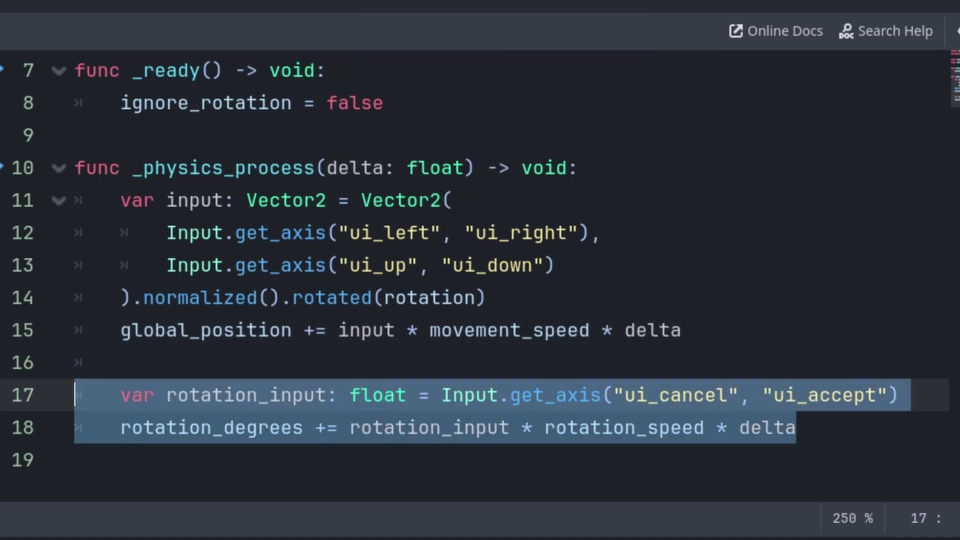
key(Home)
key(ctrl+shift+Right)
key(ctrl+shift+Right)
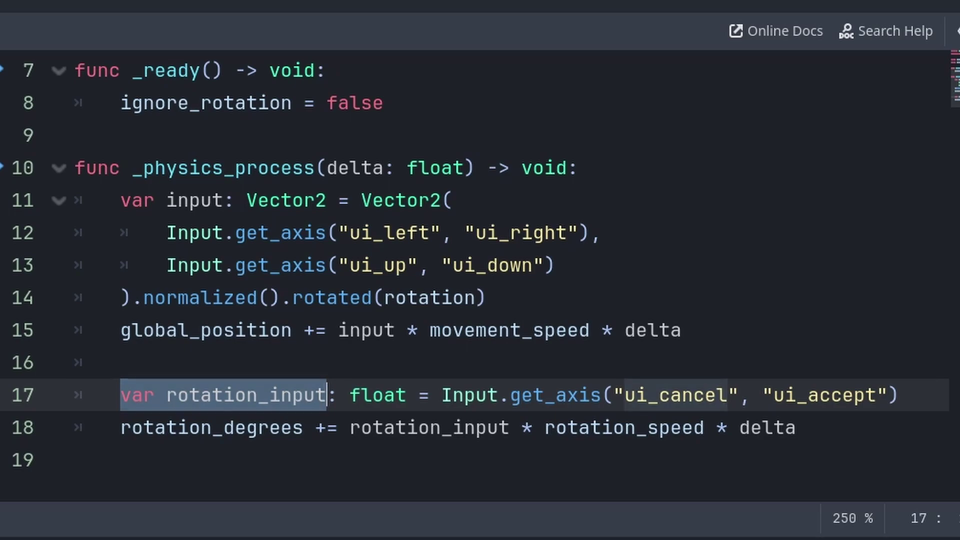
double_click(675, 396)
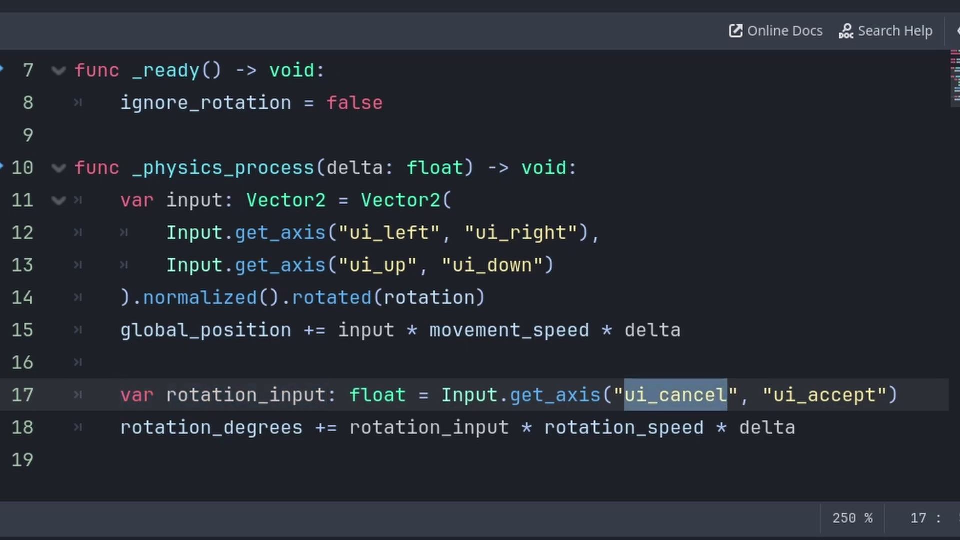
double_click(825, 395)
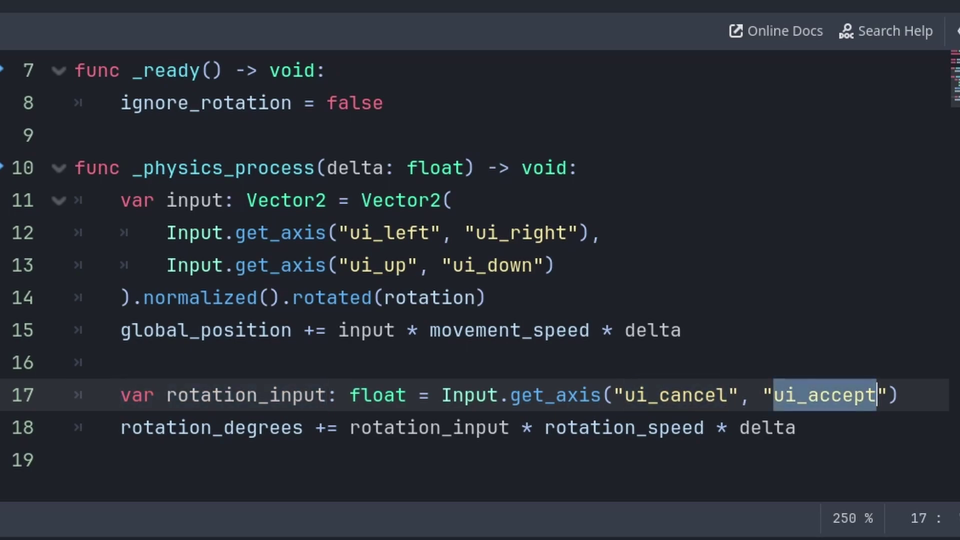
drag(625, 395, 876, 395)
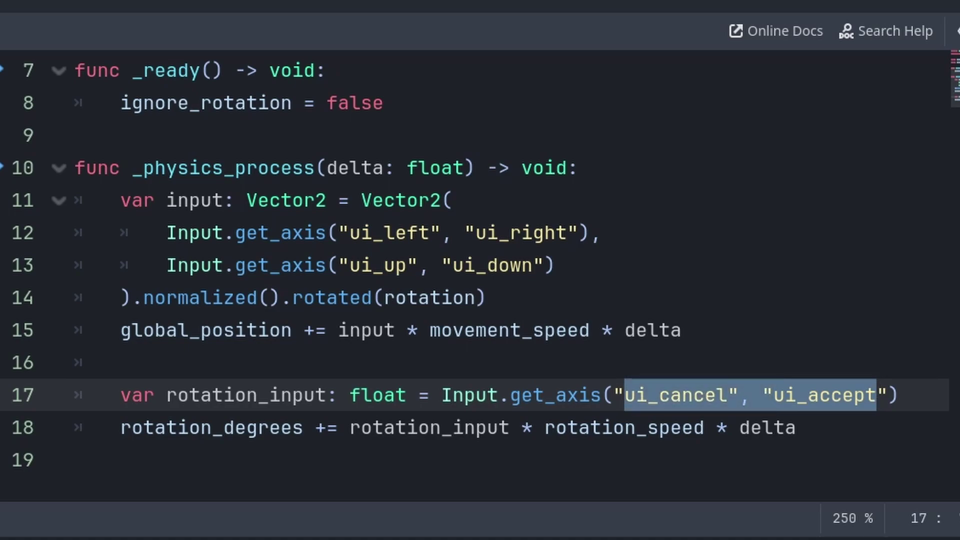
double_click(675, 396)
Review line 18, which updates rotation by rotation_input times rotation_speed times delta
key(Down)
key(Home)
key(shift+End)
key(Home)
key(ctrl+shift+Right)
key(ctrl+shift+Right)
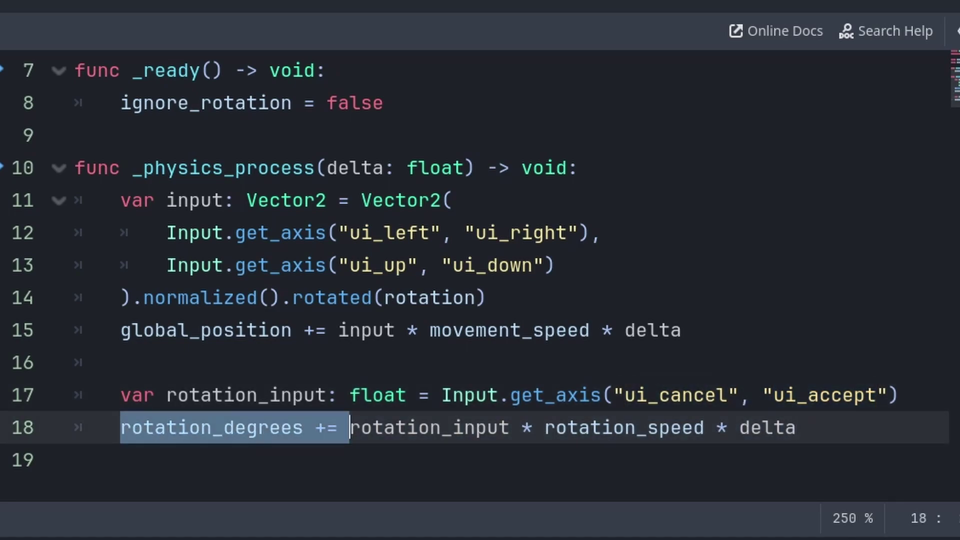
key(Right)
key(ctrl+shift+Right)
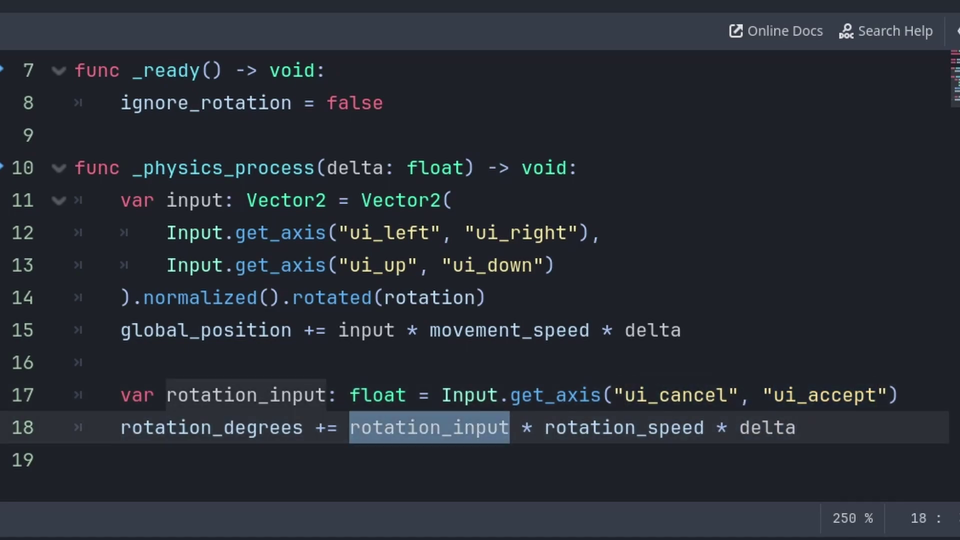
key(ctrl+Right)
key(ctrl+shift+Right)
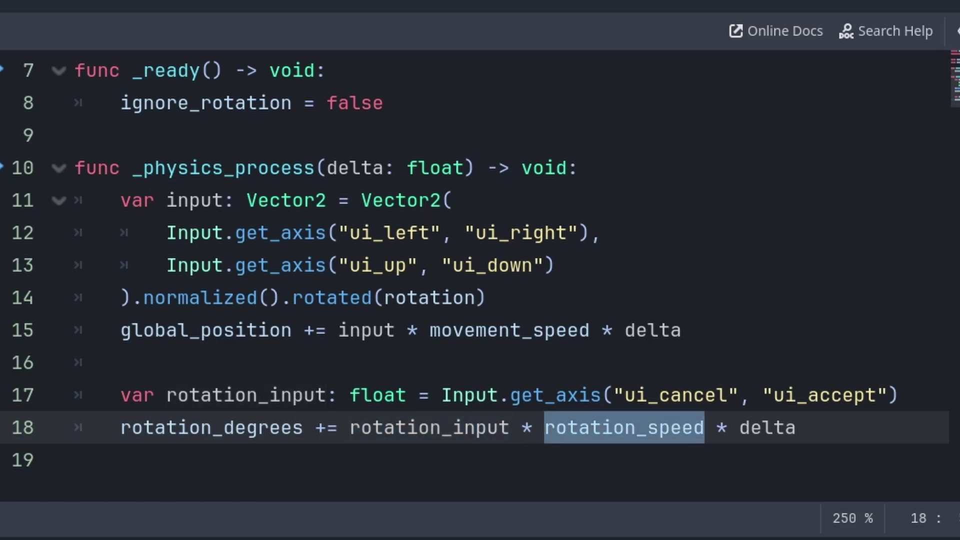
key(ctrl+Right)
key(ctrl+shift+Right)
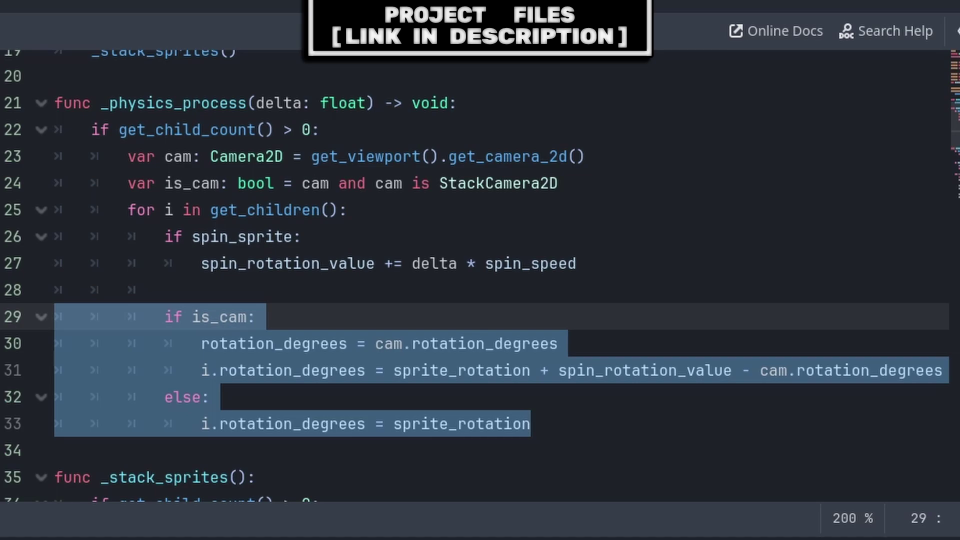
key(Home)
key(shift+End)
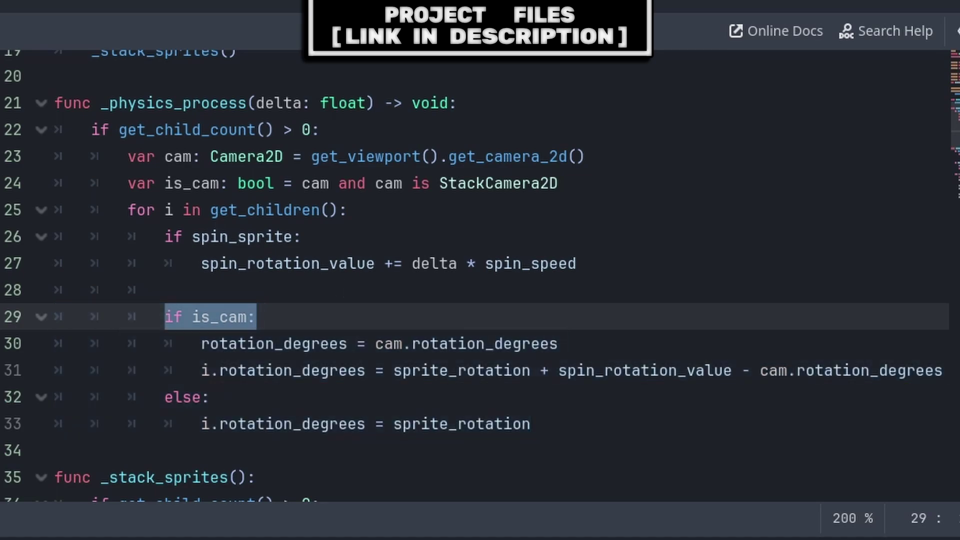
drag(202, 343, 347, 344)
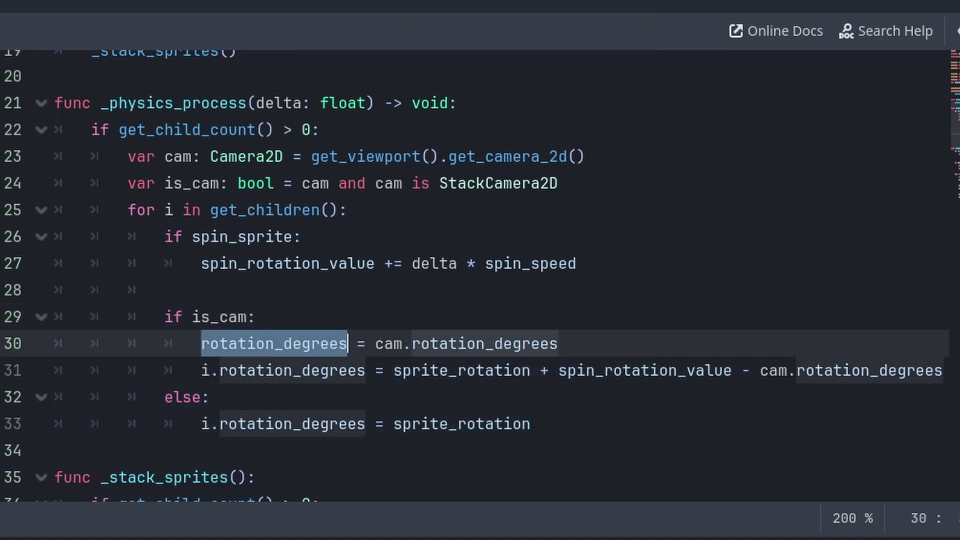
drag(375, 343, 558, 344)
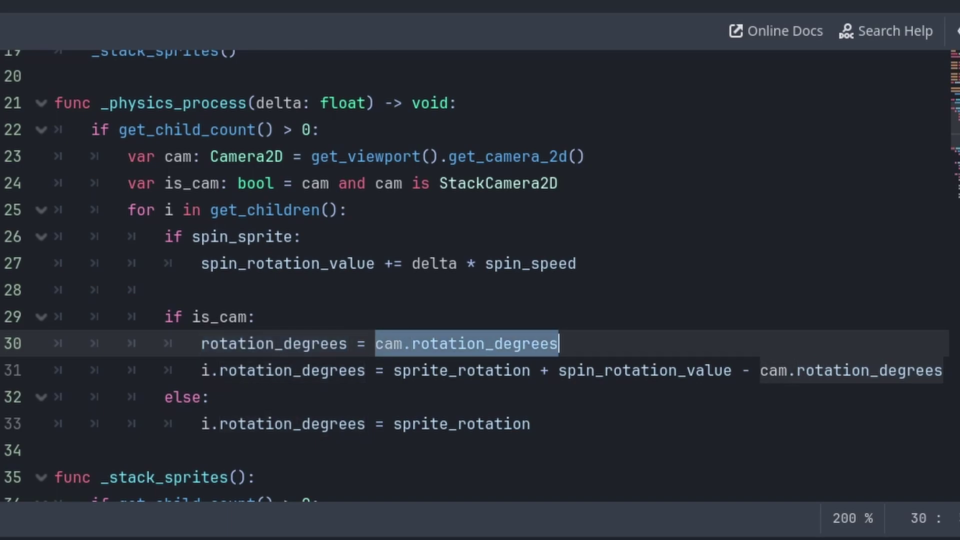
drag(201, 370, 732, 370)
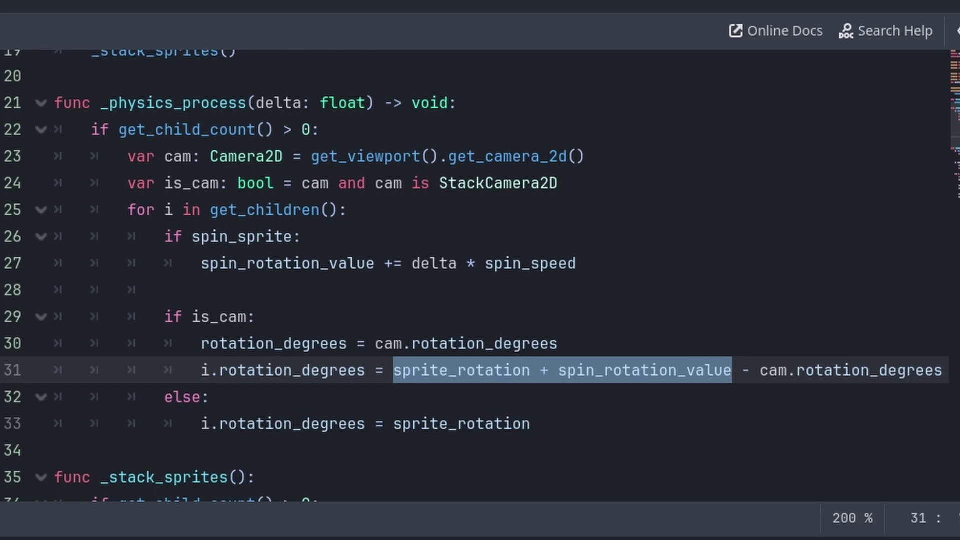
drag(732, 371, 943, 371)
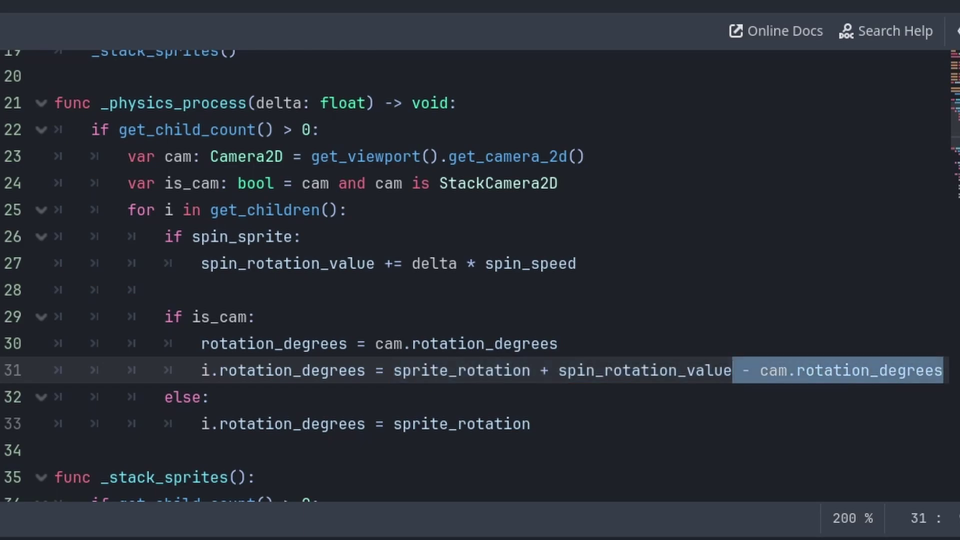
drag(165, 397, 531, 424)
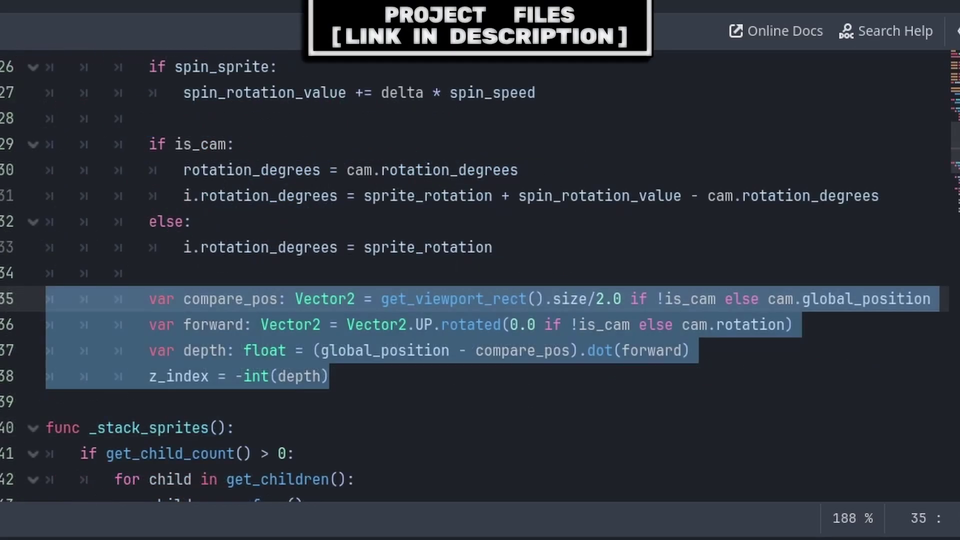
Review the depth code: viewport-centre compare_pos, forward, depth, and the int z_index on lines 35–38
key(shift+Up)
key(shift+End)
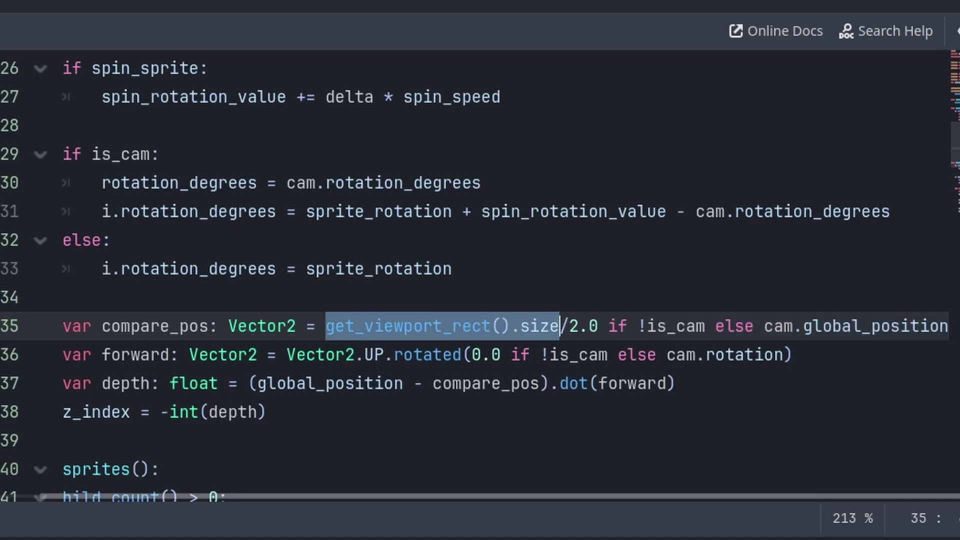
key(shift+Right)
key(shift+Right)
key(shift+Right)
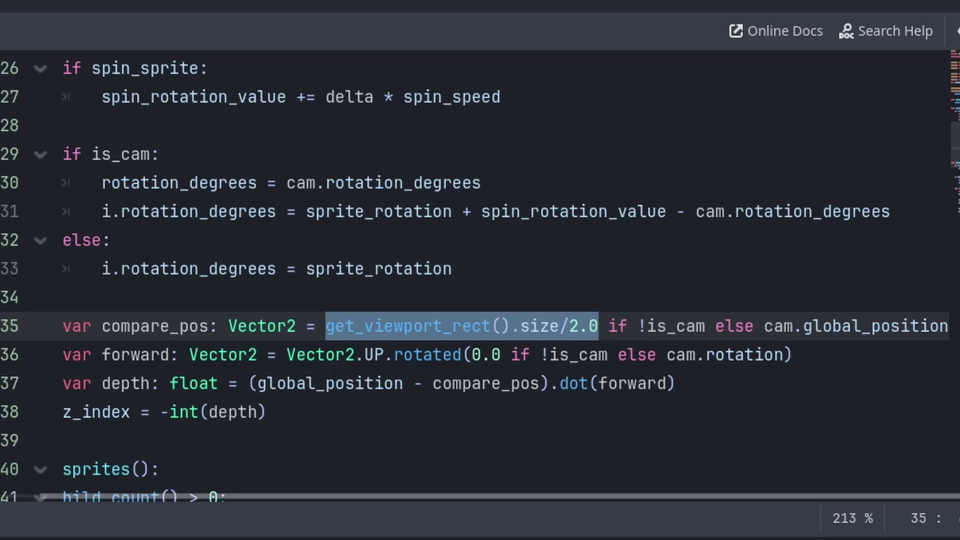
double_click(135, 355)
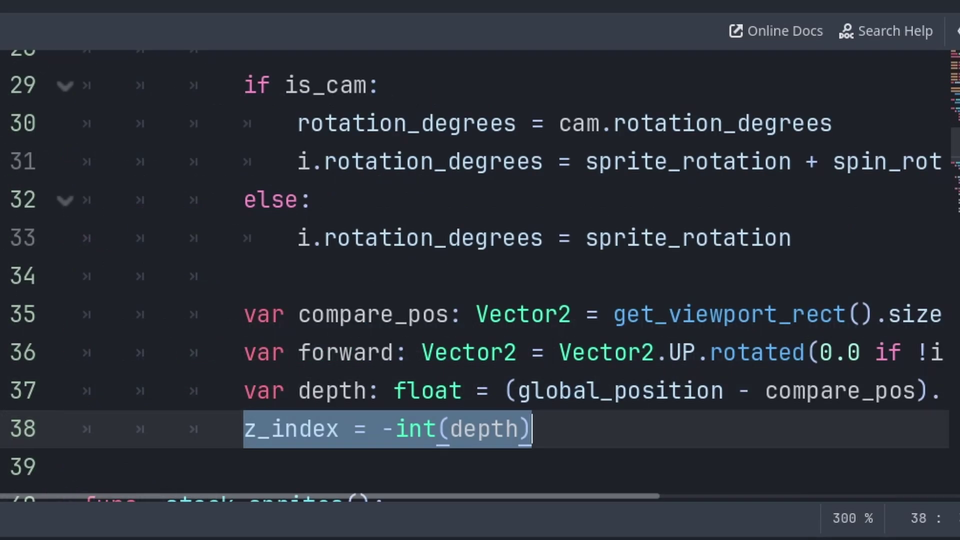
key(Right)
key(shift+ctrl+Right)
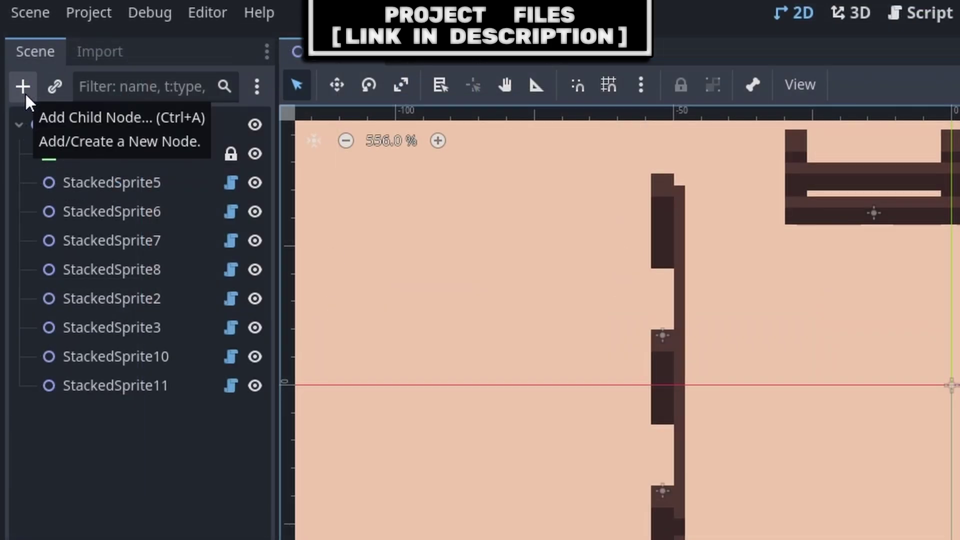
Add a StackCamera2D child node to the game scene
click(12, 50)
text(StackCamera2D)
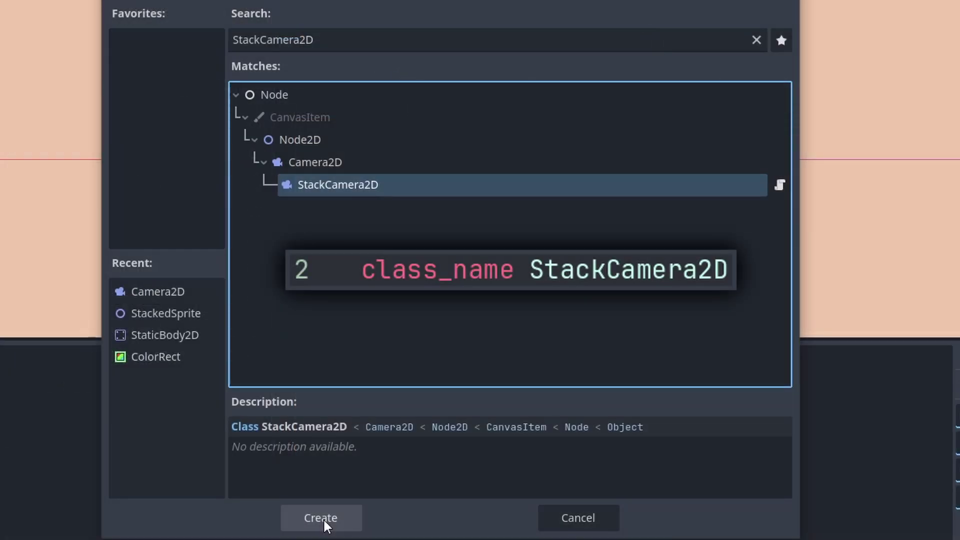
click(324, 519)
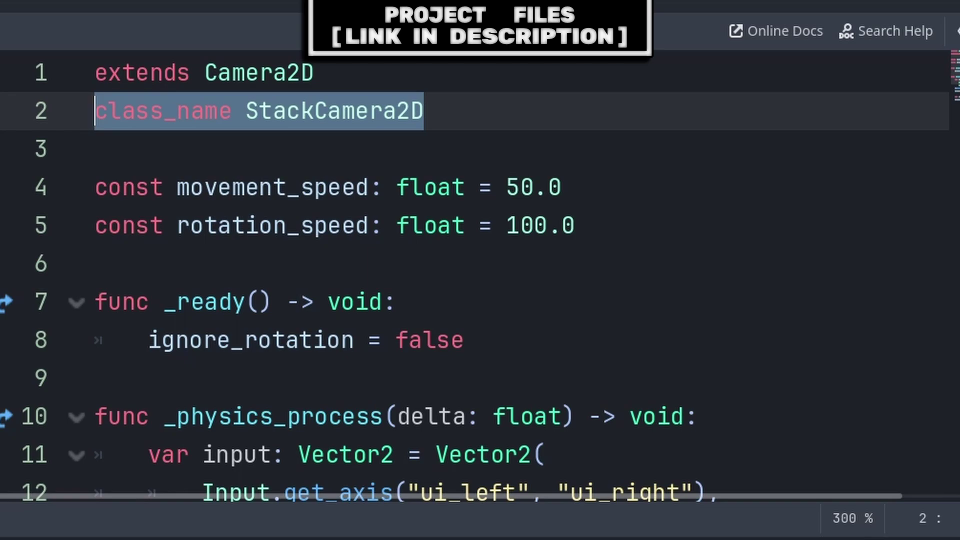
Delete the class_name StackCamera2D line and inspect the is StackCamera2D check on line 24
key(BackSpace)
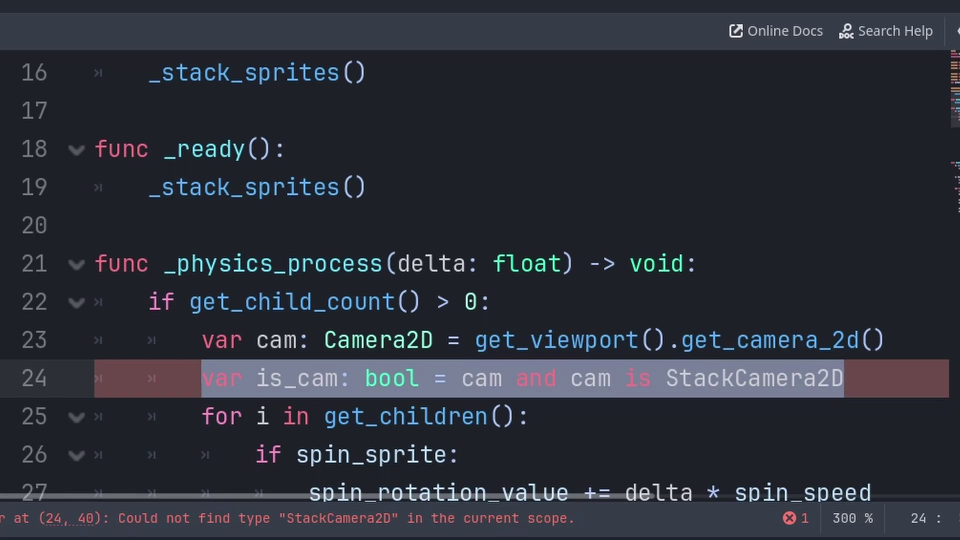
drag(570, 378, 845, 378)
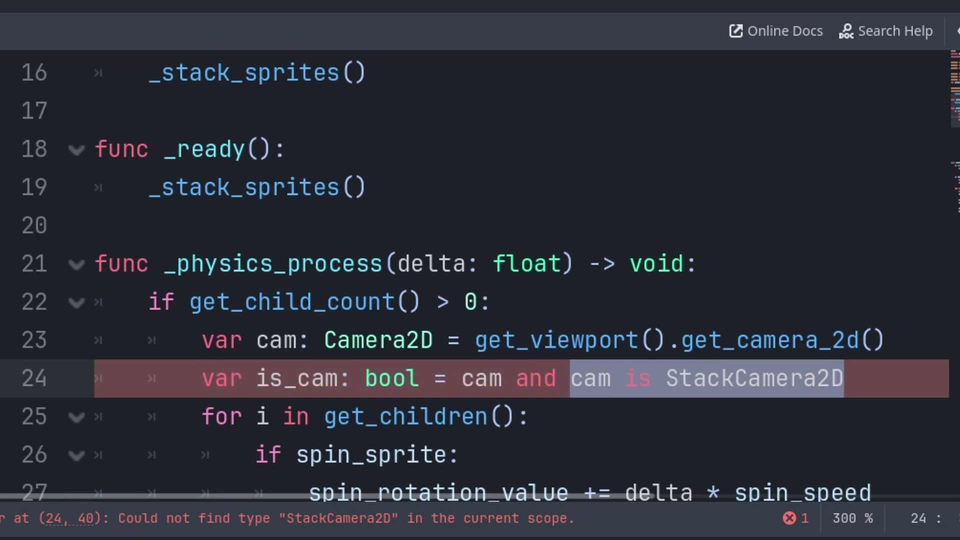